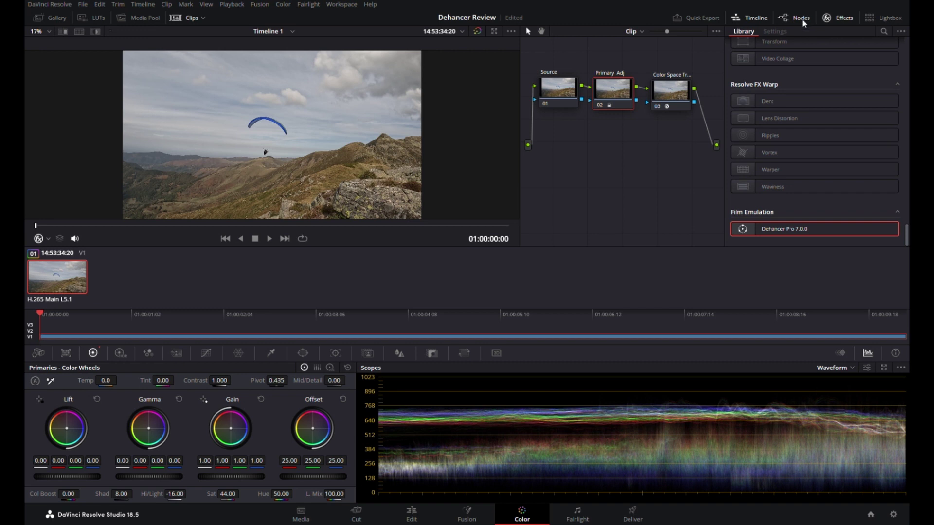
Hide and reshow the Effects Library, then scroll it to find Dehancer Pro 7.0.0
click(826, 19)
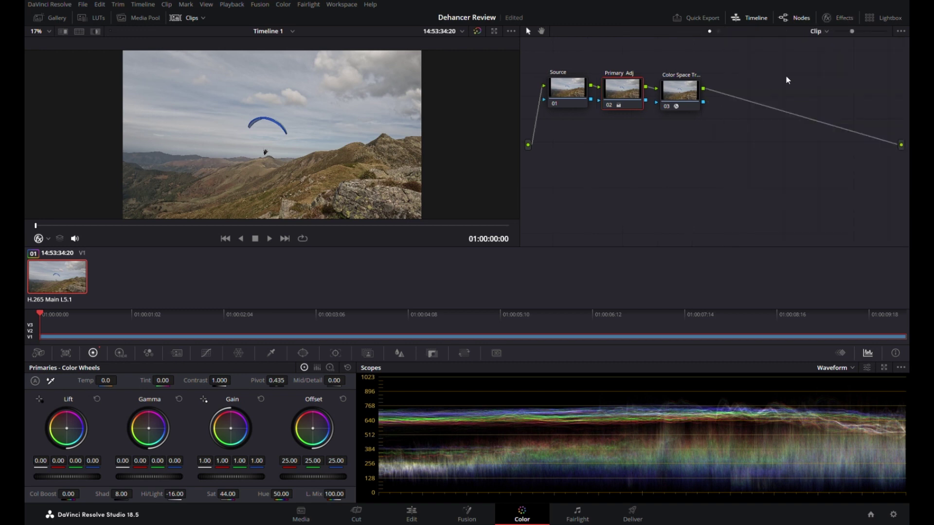
click(837, 19)
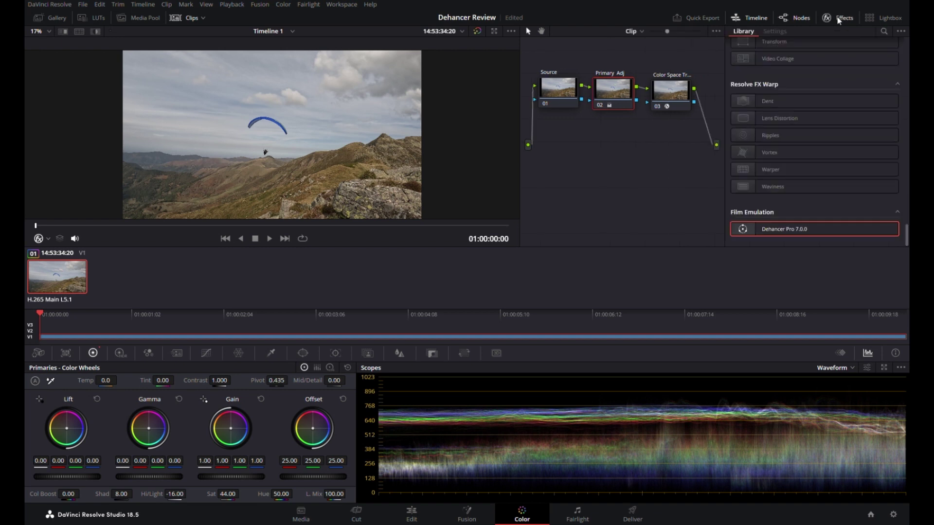
scroll(866, 190, up, 2)
scroll(866, 194, down, 2)
Drop Dehancer Pro as a node near node 03 and connect node 03's output into it
drag(698, 205, 698, 206)
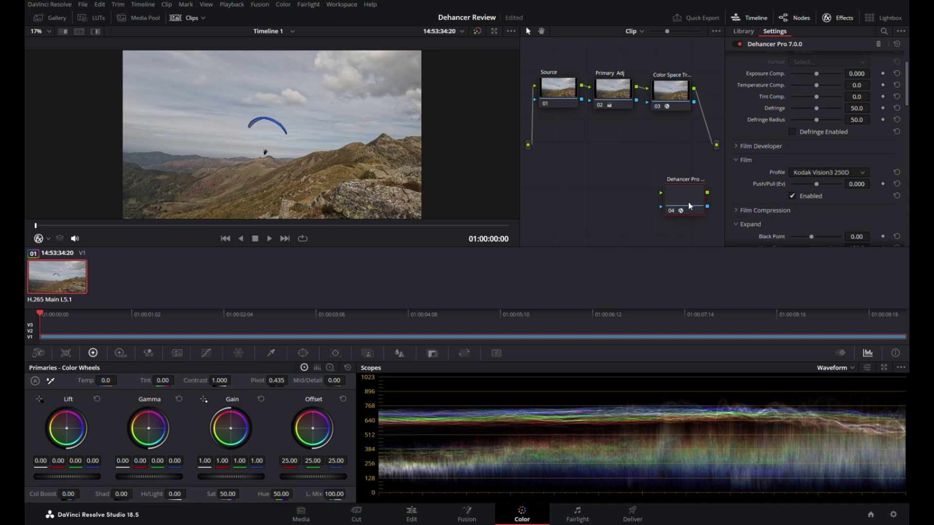
drag(687, 205, 677, 164)
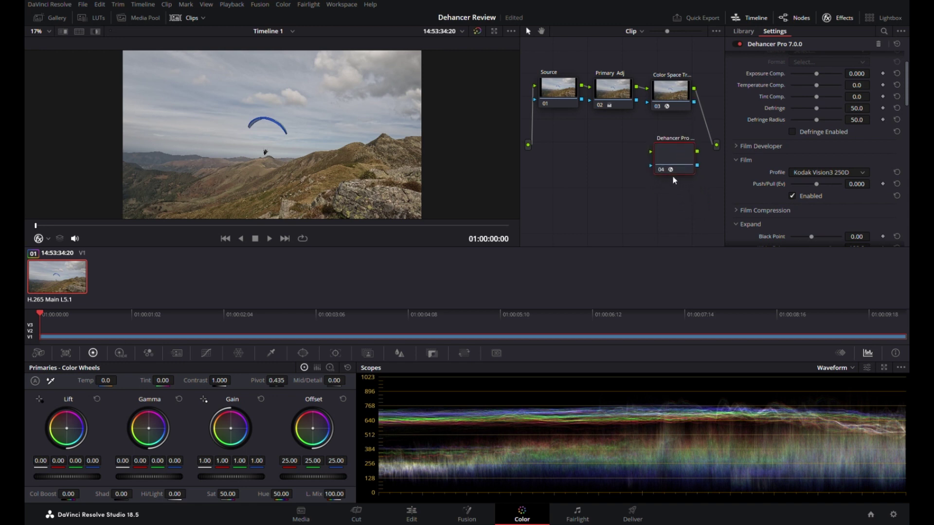
drag(695, 89, 720, 149)
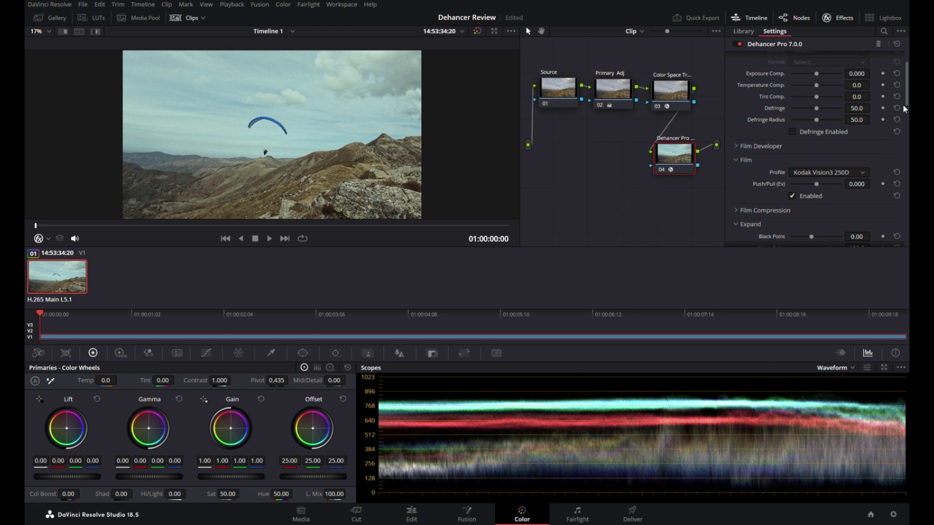
Uncheck Enabled for Dehancer's Film, Print and Film Grain stages
scroll(906, 107, up, 2)
scroll(805, 173, down, 4)
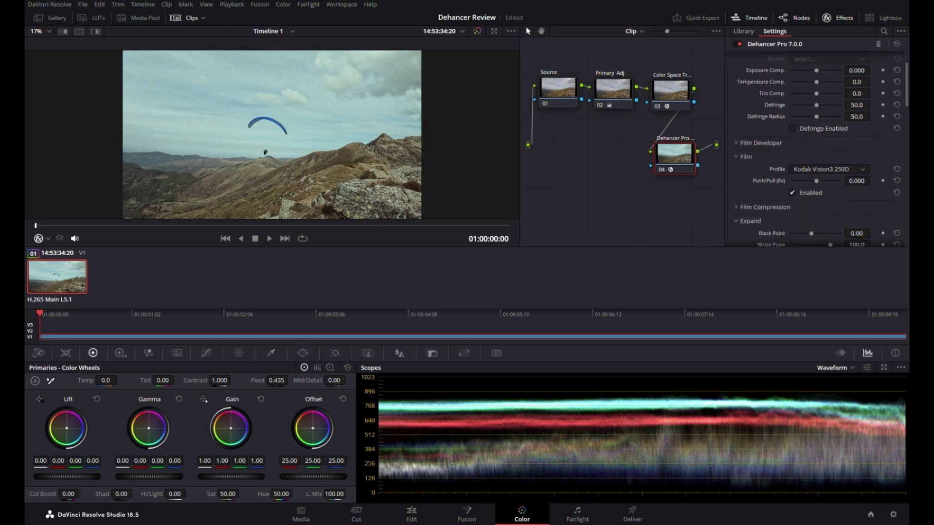
click(796, 157)
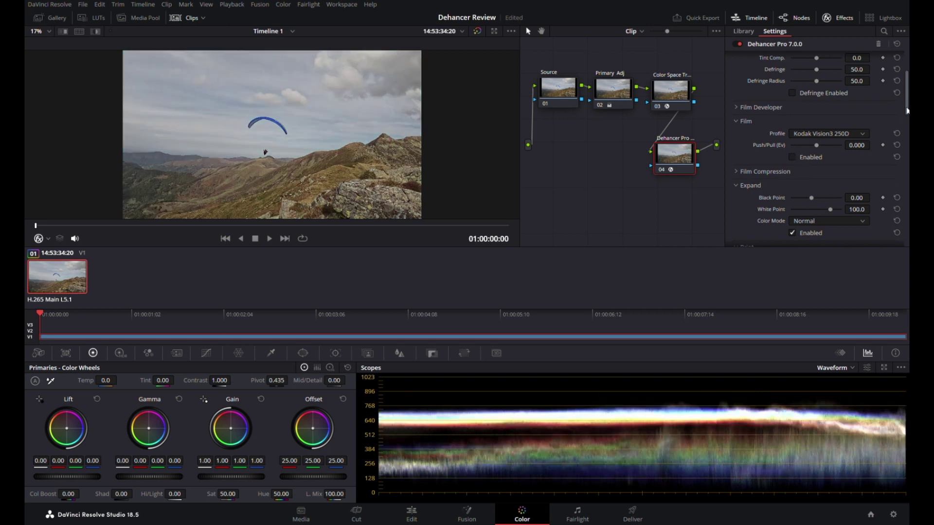
scroll(782, 141, down, 5)
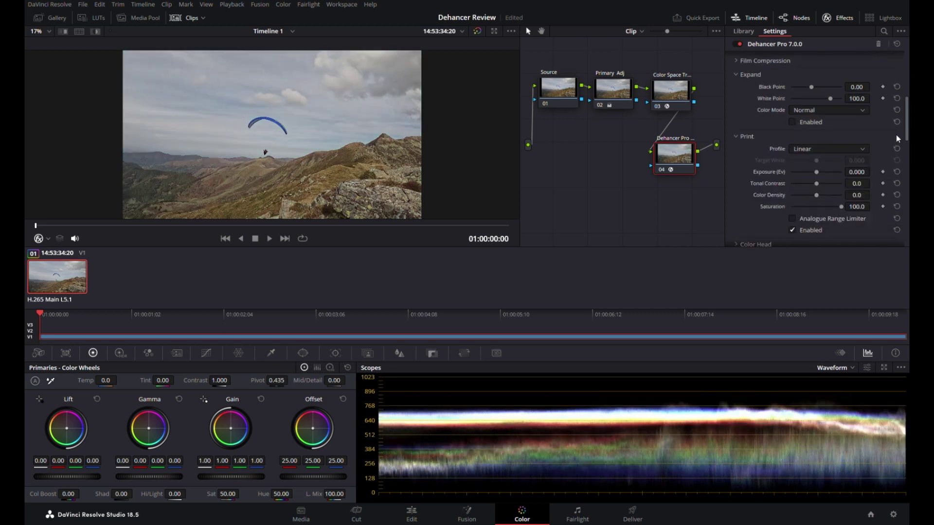
drag(906, 138, 906, 155)
click(793, 150)
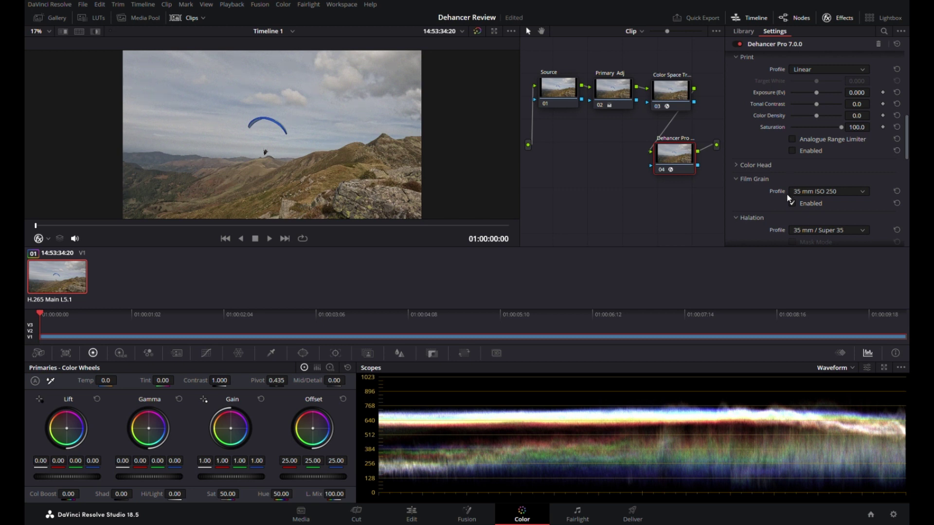
click(791, 203)
drag(907, 159, 907, 93)
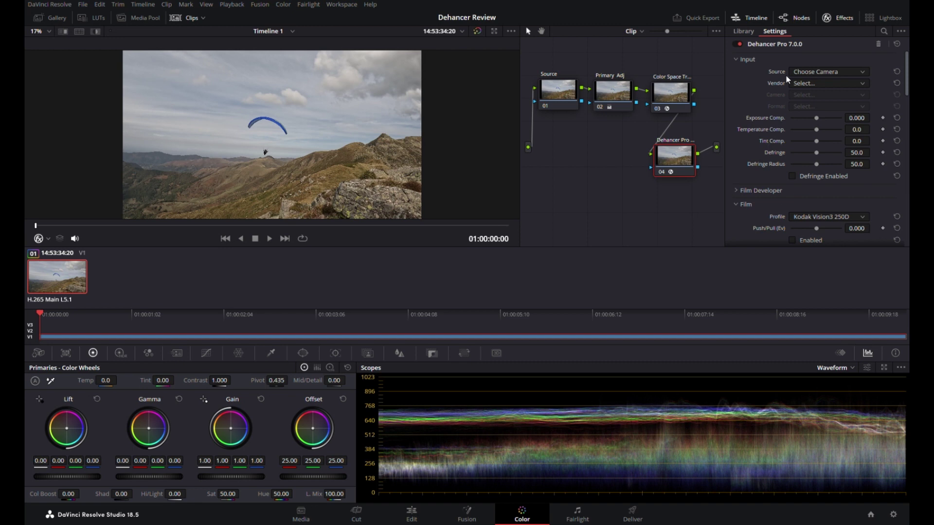
Set Input Source to Rec.709 and bring Exposure Comp. to 0.192 after trying -0.85
click(860, 82)
mouse_move(817, 121)
mouse_down()
mouse_move(809, 120)
mouse_move(817, 121)
mouse_up()
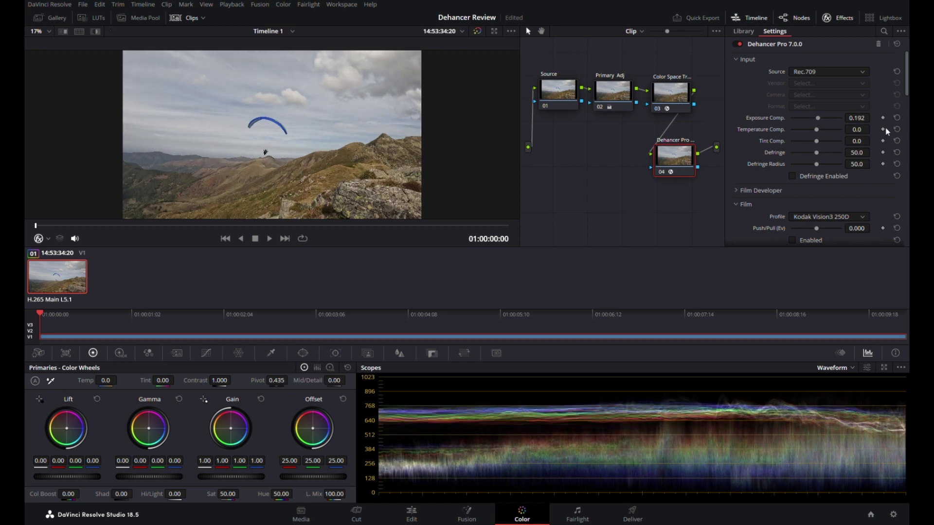
click(897, 118)
key(ctrl+z)
Raise Film Developer Contrast Boost from 6.4 to 15.6 and re-enable the Film stage
click(738, 191)
scroll(737, 189, down, 1)
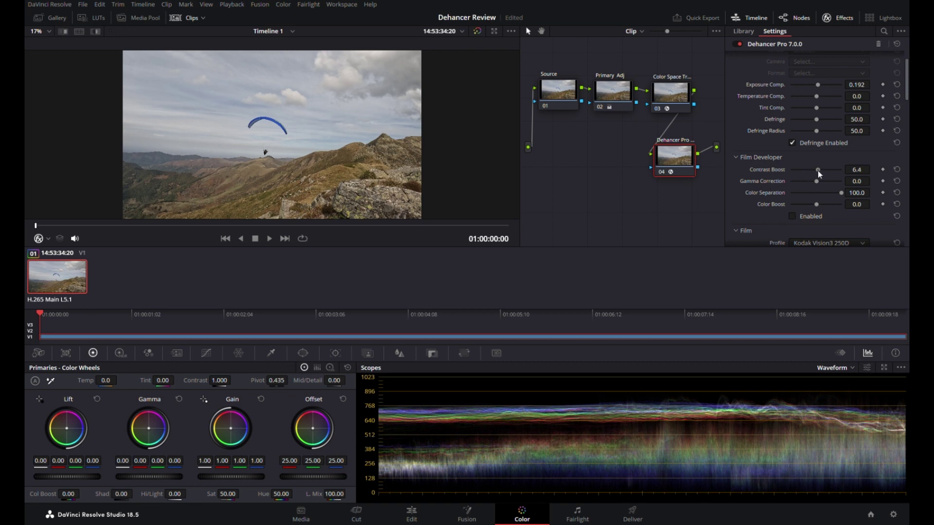
drag(817, 170, 820, 170)
scroll(907, 95, down, 5)
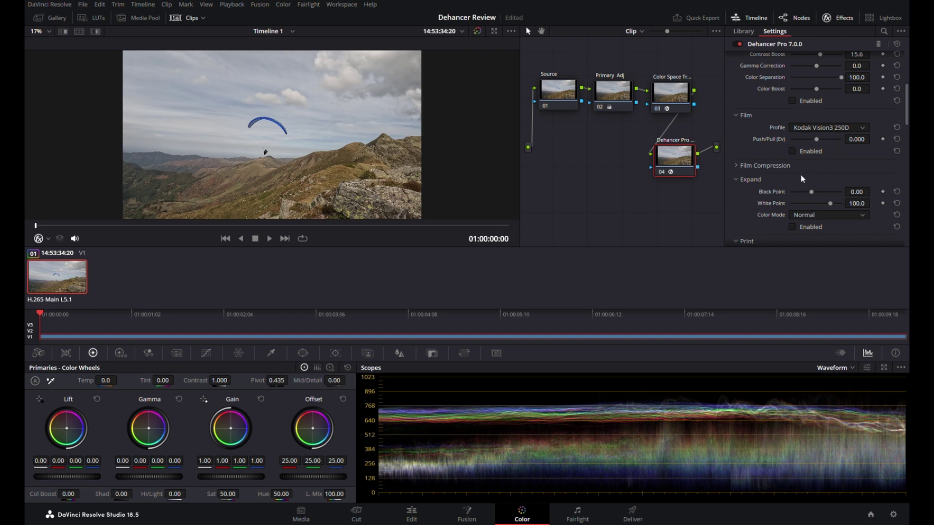
click(792, 152)
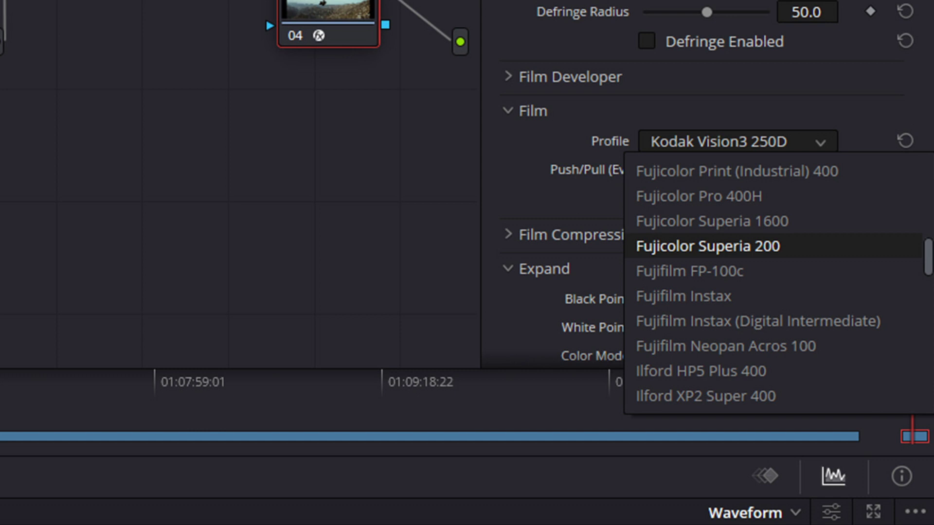
Pick Fujicolor Superia 200, then step up to Agfa Scala 200x for black and white
click(914, 246)
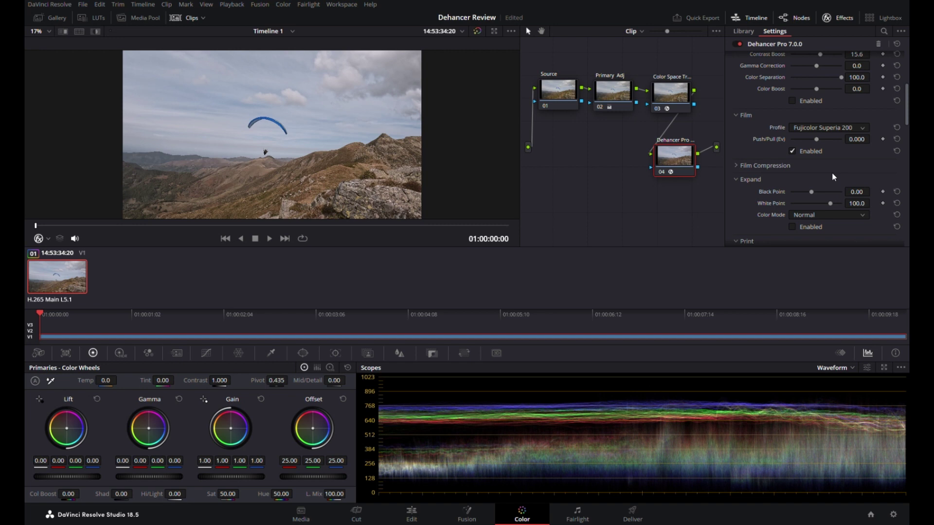
key(Up)
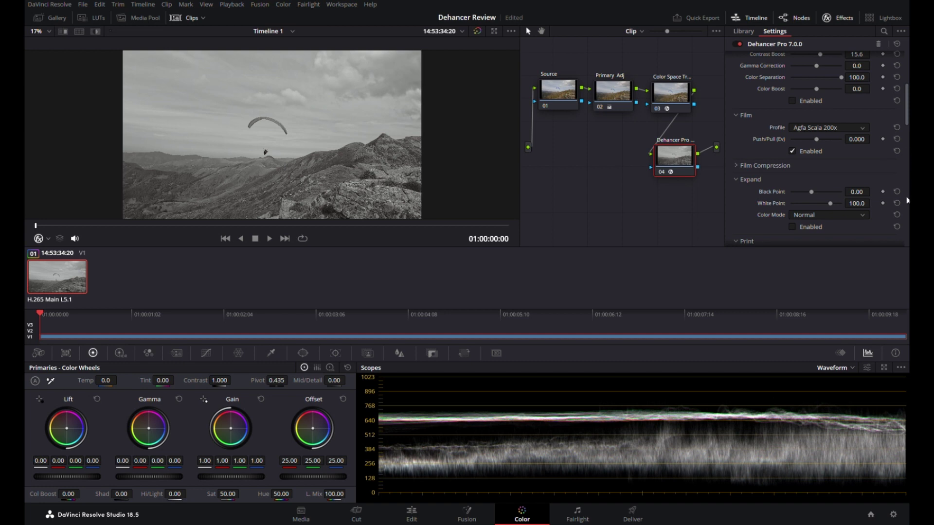
Restore Kodak Vision3 250D and enable Film Compression, toggling it off and on to compare
click(834, 218)
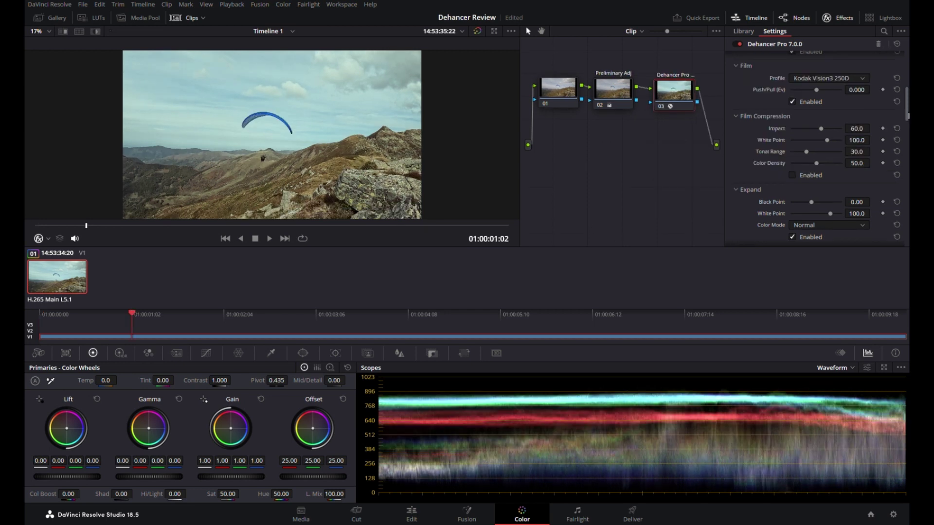
drag(907, 116, 907, 121)
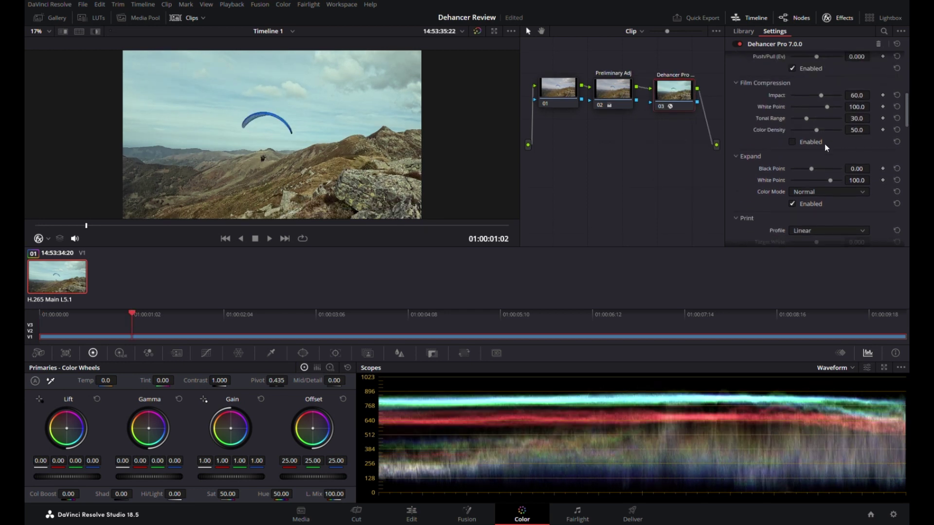
click(792, 142)
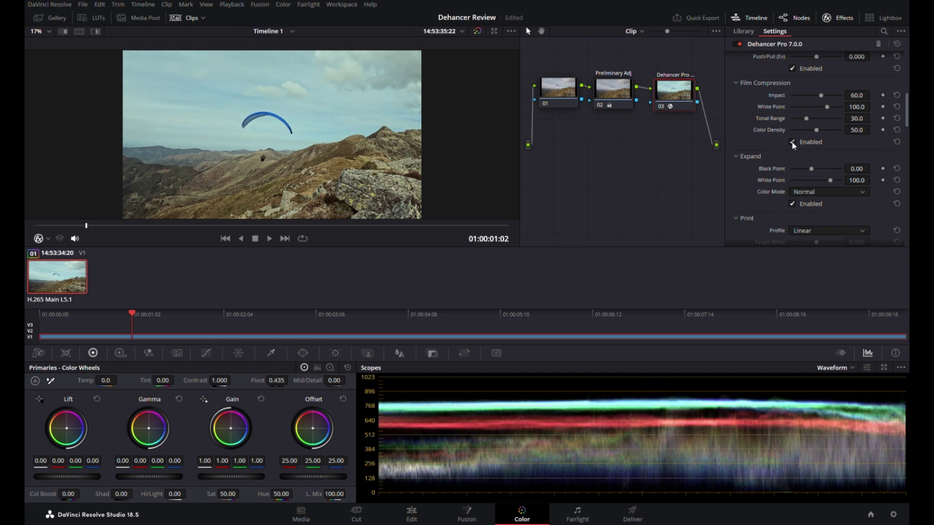
click(792, 142)
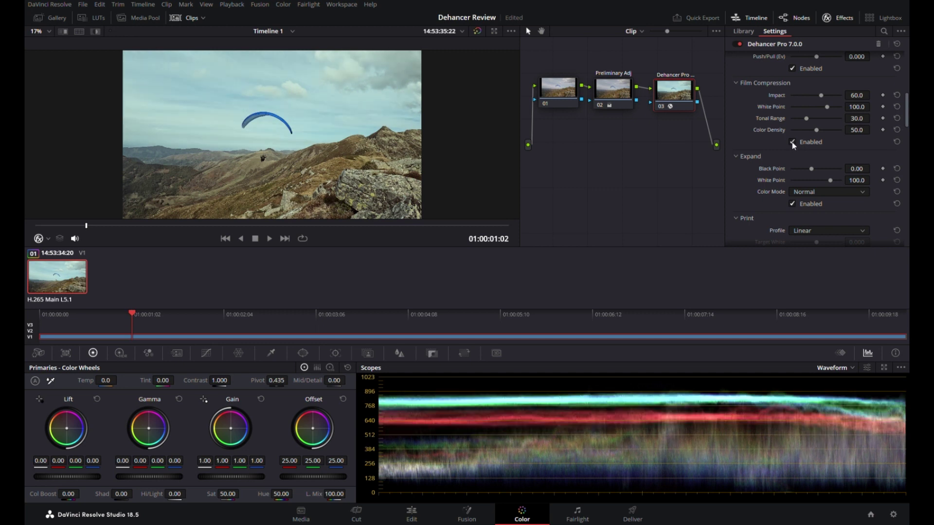
click(791, 142)
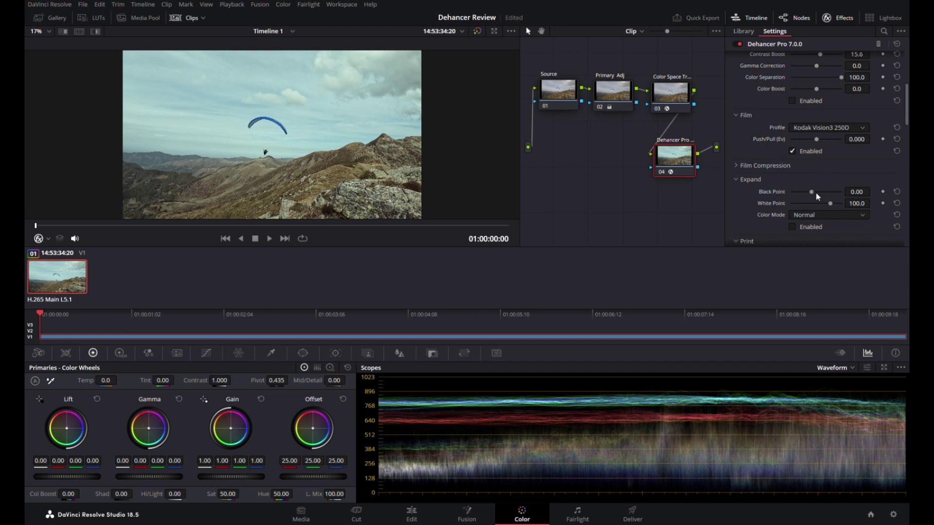
Try Push/Pull and Black Point, reset them to 0.000 and 0.00, and enable Expand
click(818, 140)
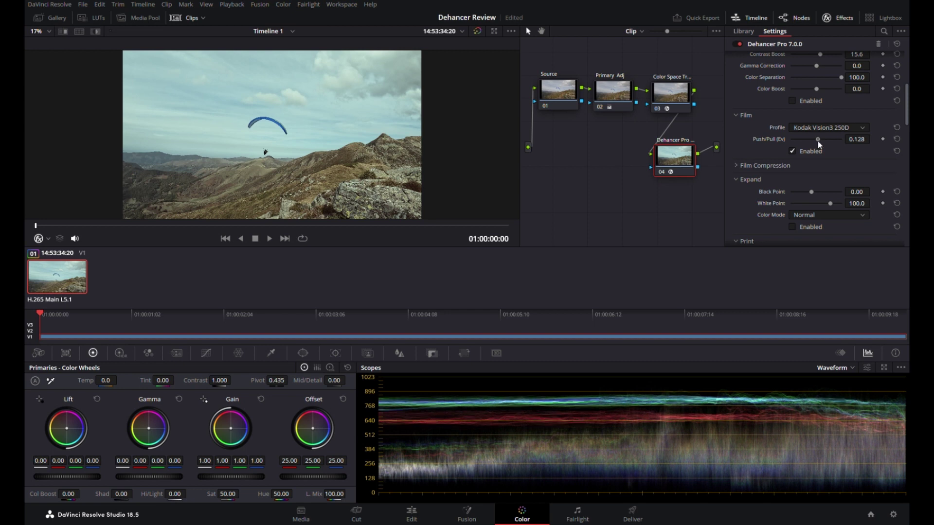
mouse_move(818, 141)
mouse_down()
mouse_move(804, 142)
mouse_move(816, 141)
mouse_up()
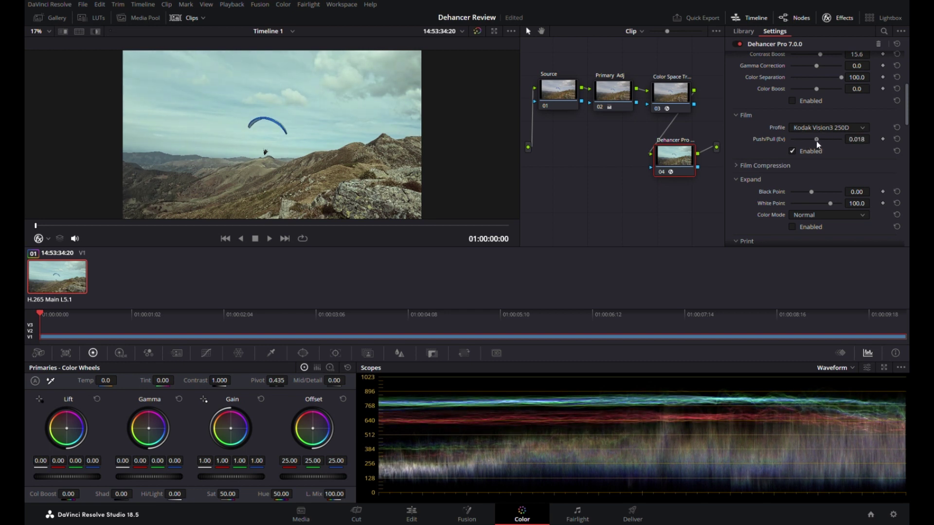
click(898, 140)
drag(812, 192, 801, 197)
click(793, 227)
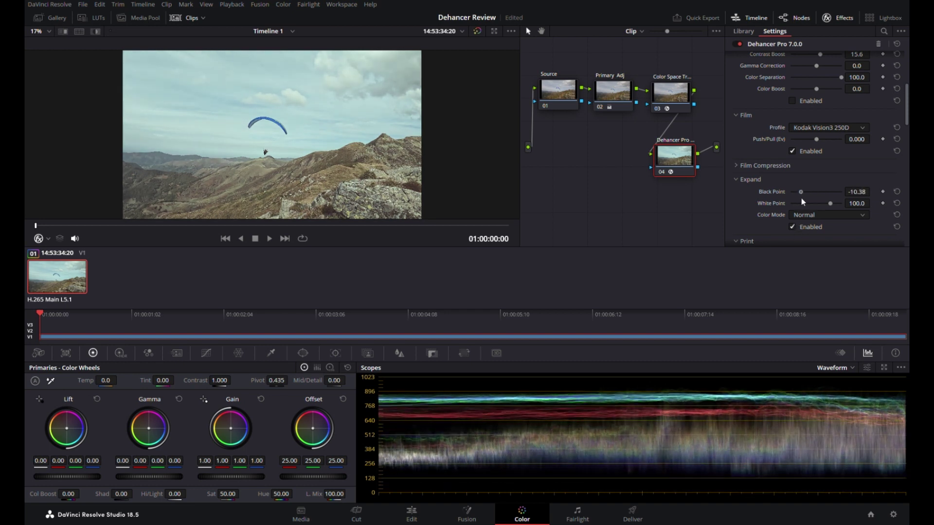
click(897, 194)
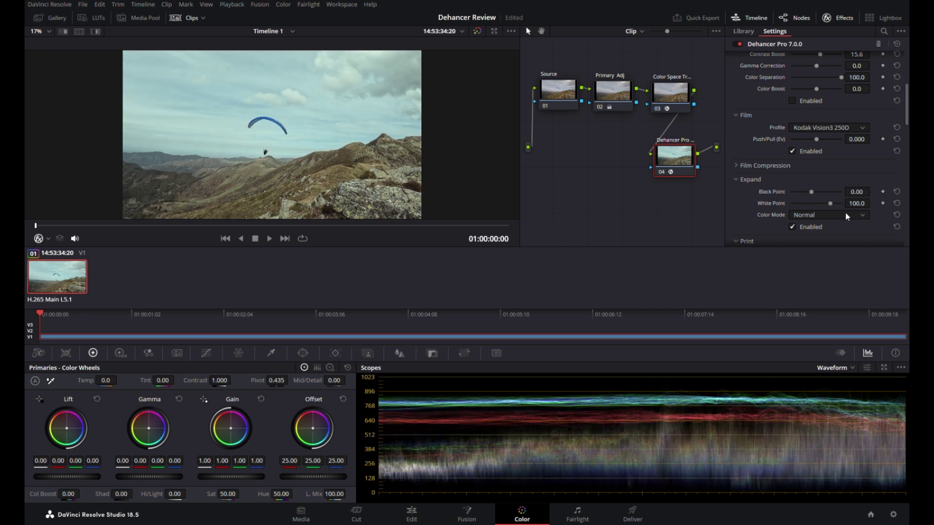
drag(811, 193, 815, 196)
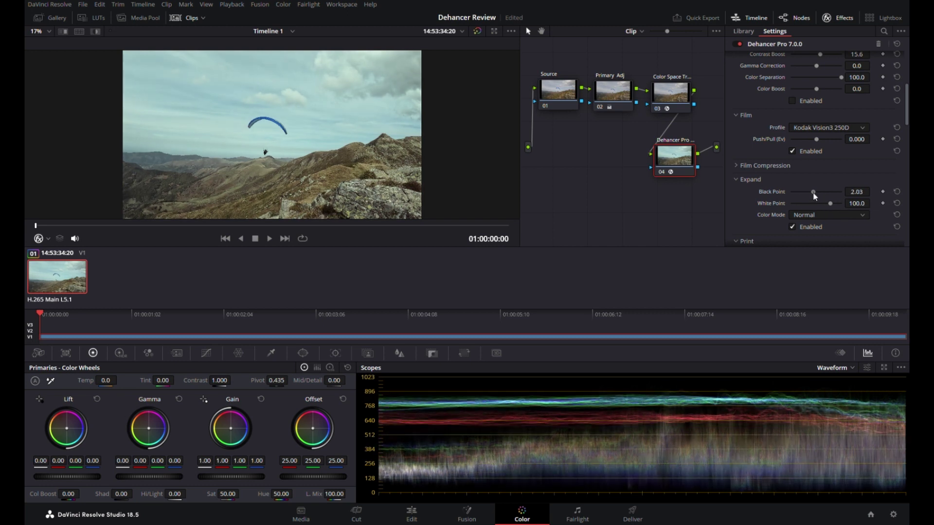
click(897, 191)
drag(907, 123, 908, 132)
Enable the Print stage after comparing it on and off, with Linear as print stock
scroll(845, 125, down, 4)
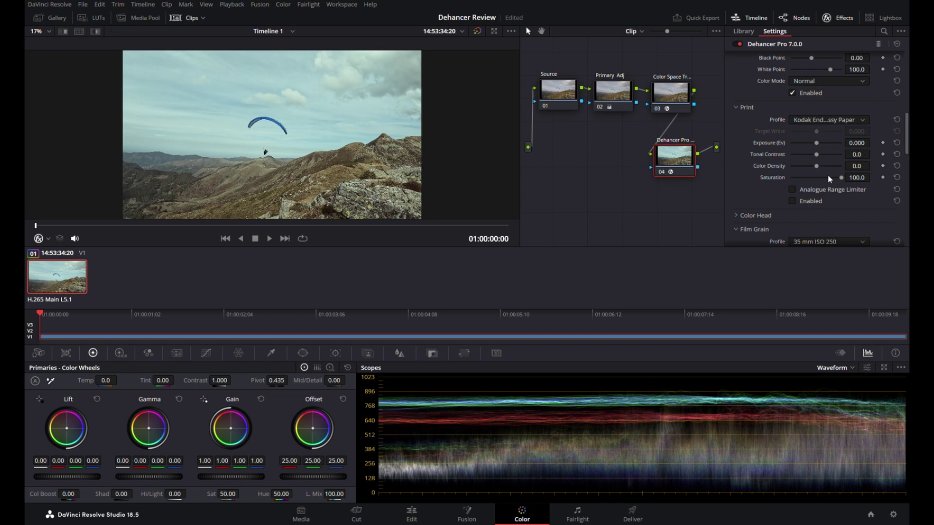
click(792, 202)
click(793, 201)
click(793, 201)
click(792, 202)
click(795, 200)
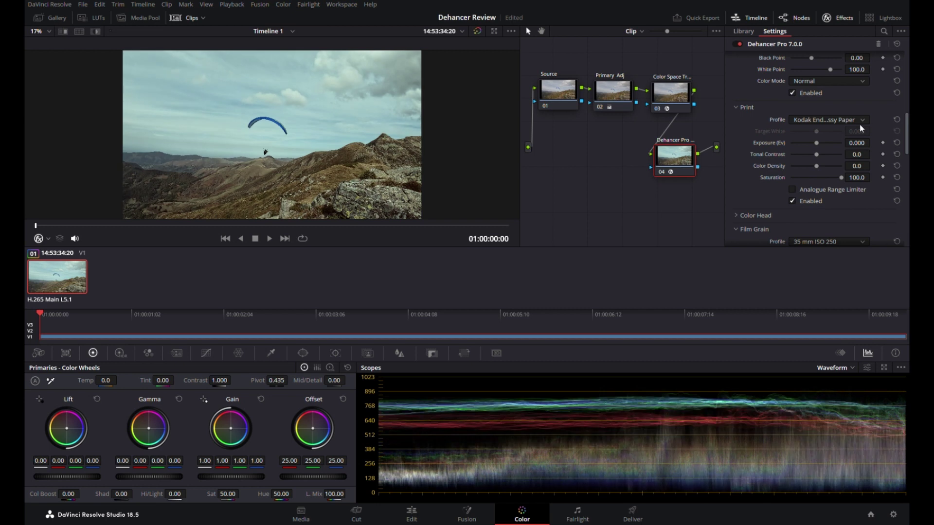
click(861, 121)
click(826, 122)
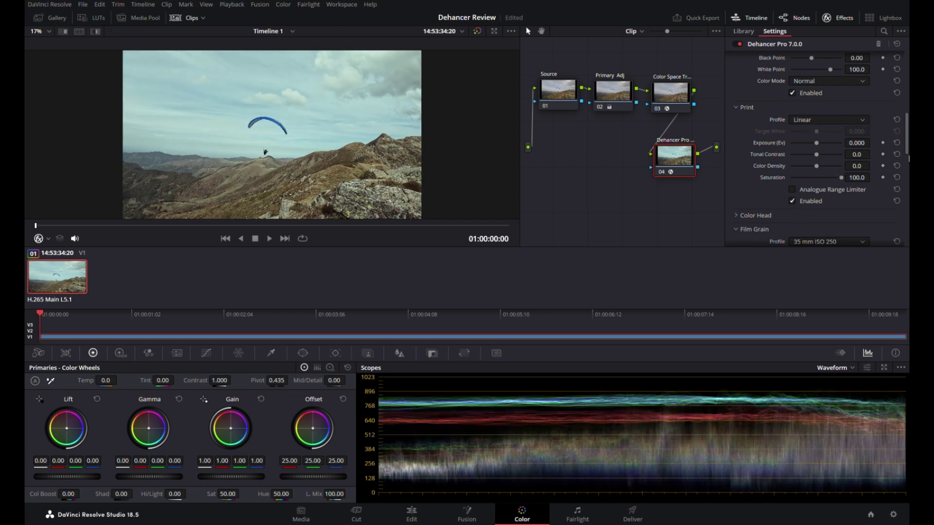
Enable Color Head and try the Yellow-Blue and ganged tints, resetting them to 0.0
scroll(908, 159, down, 2)
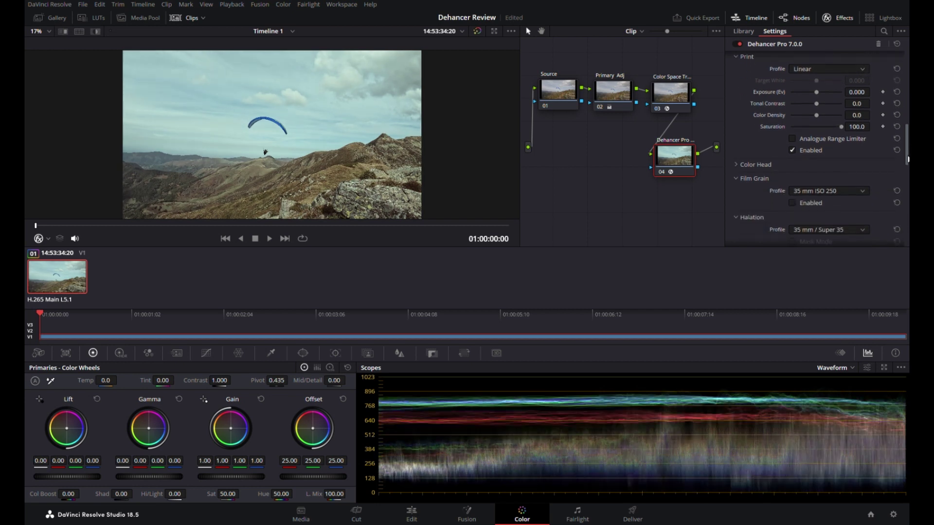
scroll(908, 159, down, 1)
click(739, 143)
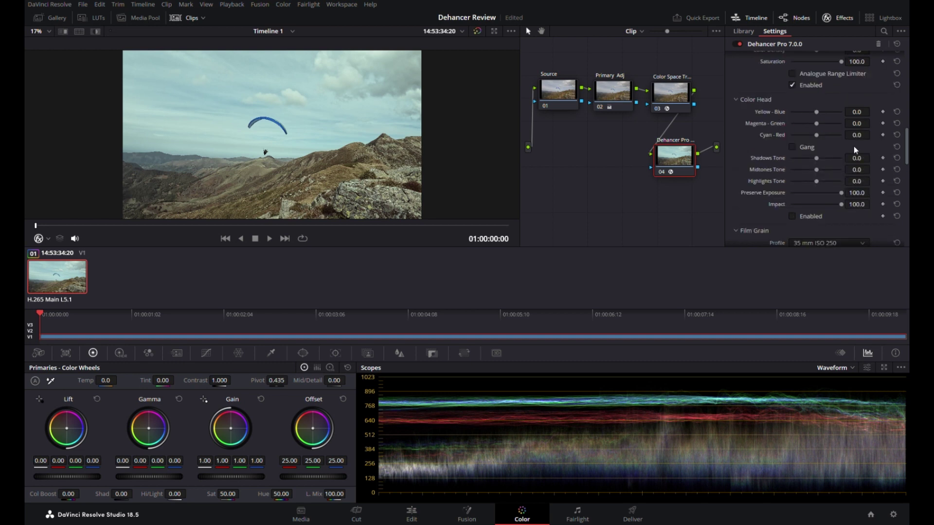
click(792, 216)
mouse_move(816, 113)
mouse_down()
mouse_move(793, 121)
mouse_move(830, 123)
mouse_move(818, 118)
mouse_up()
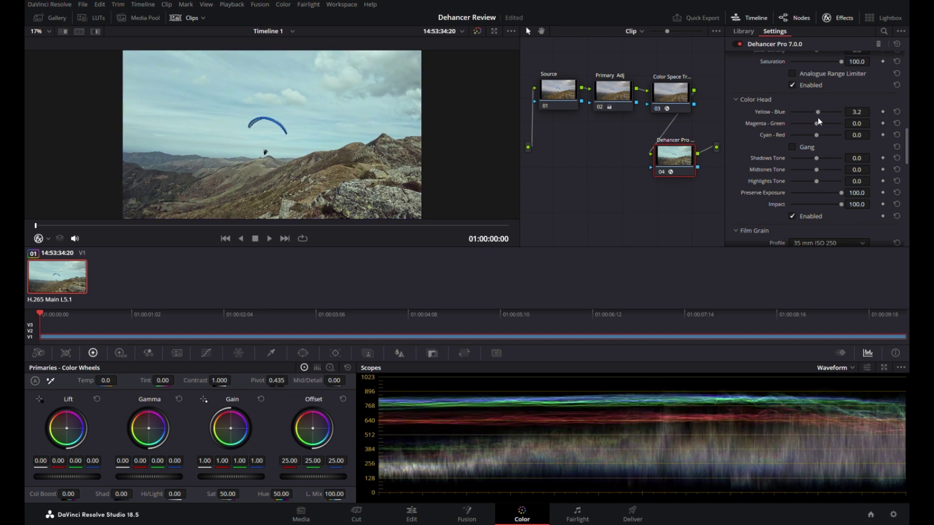
click(896, 112)
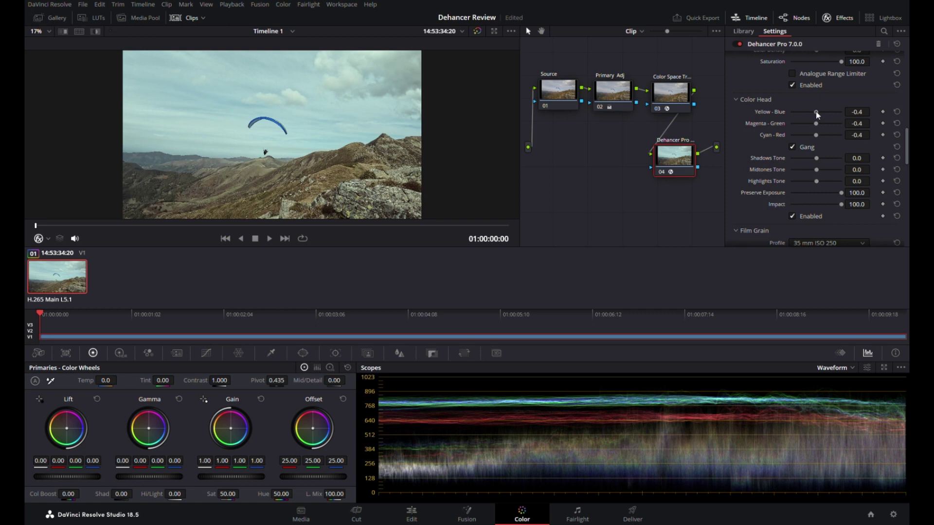
drag(815, 111, 821, 115)
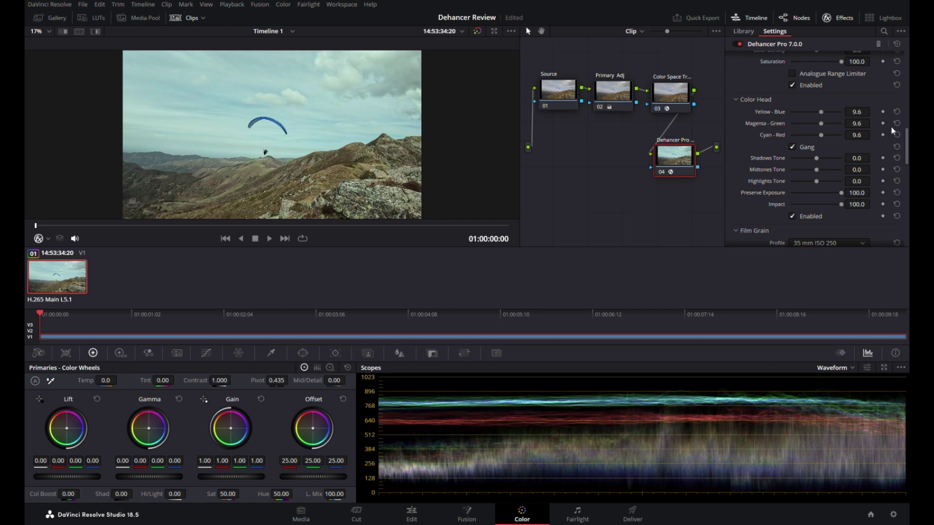
click(897, 112)
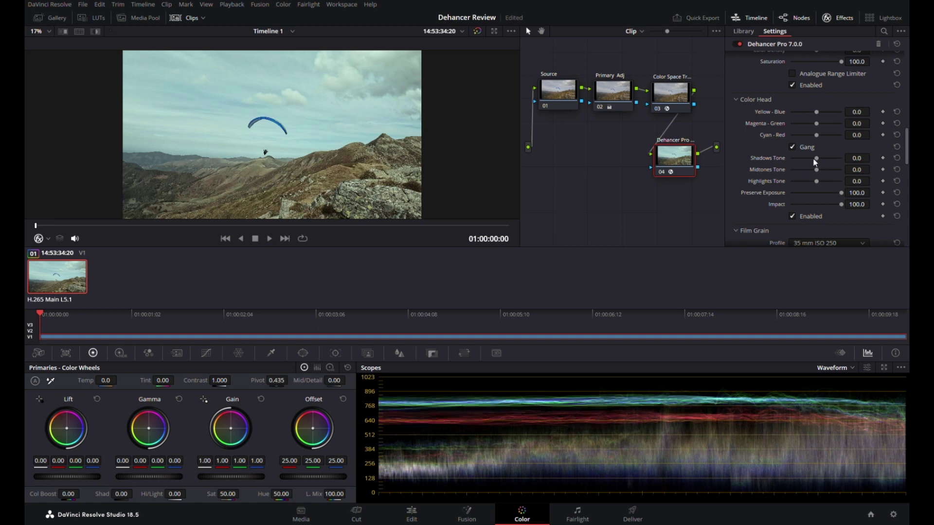
Reset Shadows Tone, then set Midtones Tone to -8.3 and Highlights Tone to 10.1
mouse_move(817, 163)
mouse_down()
mouse_move(801, 161)
mouse_move(834, 163)
mouse_move(827, 164)
mouse_up()
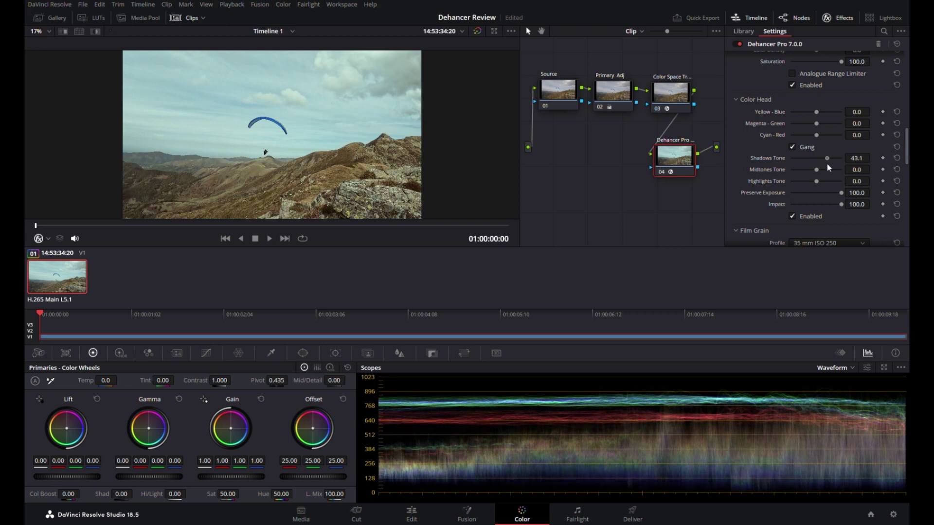
click(897, 159)
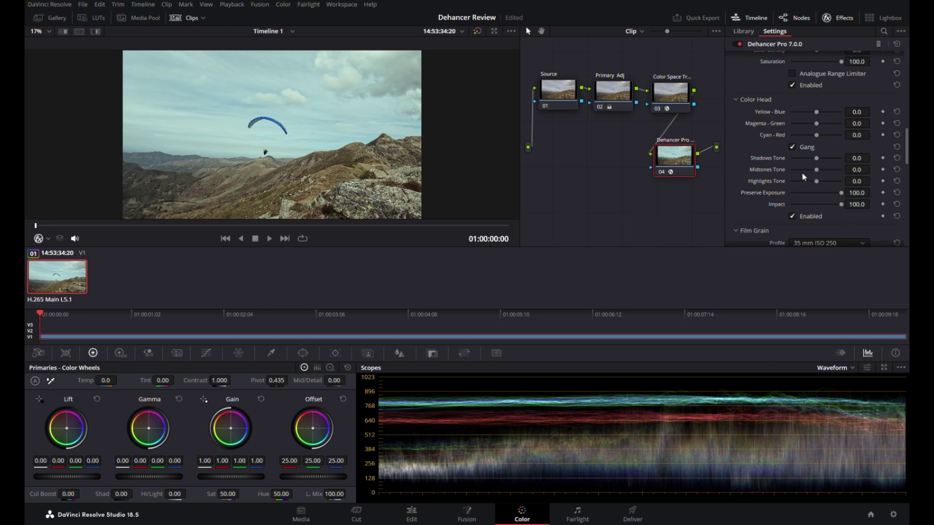
drag(817, 170, 811, 174)
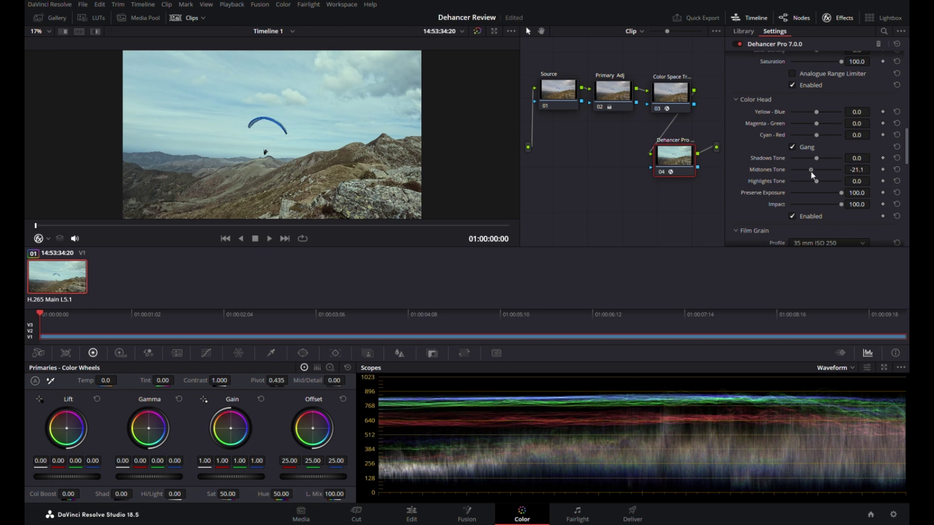
click(896, 170)
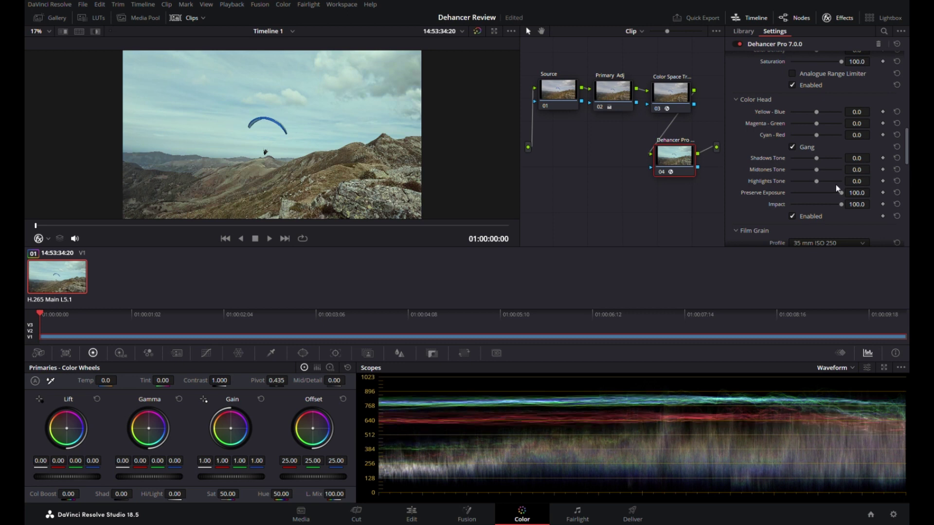
drag(815, 171, 818, 182)
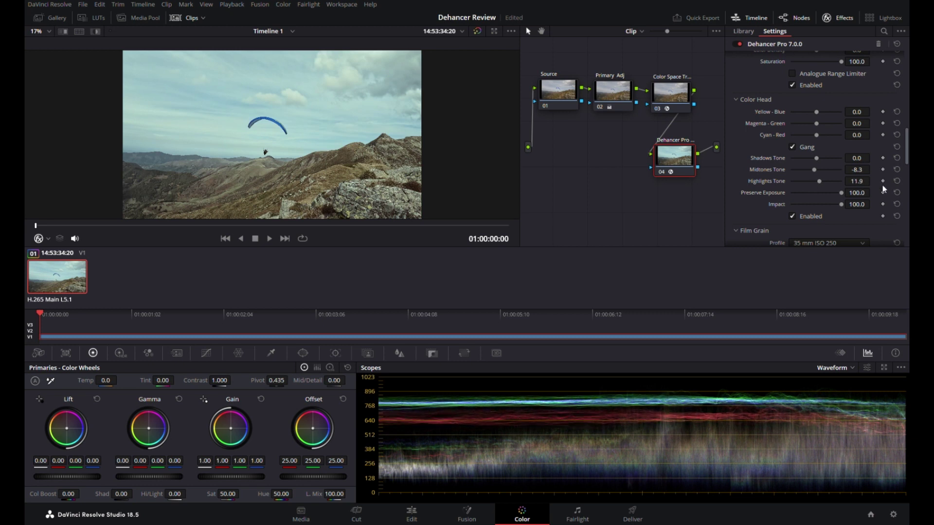
click(896, 182)
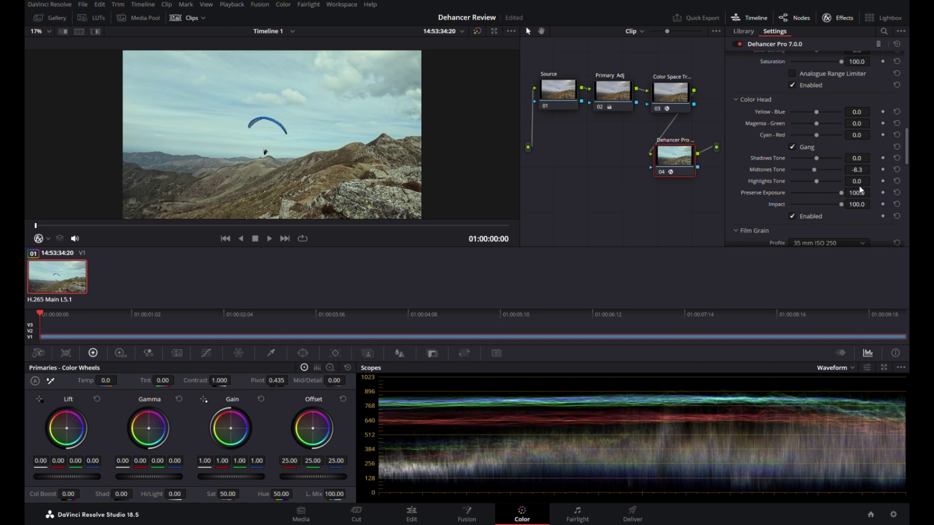
drag(816, 181, 819, 181)
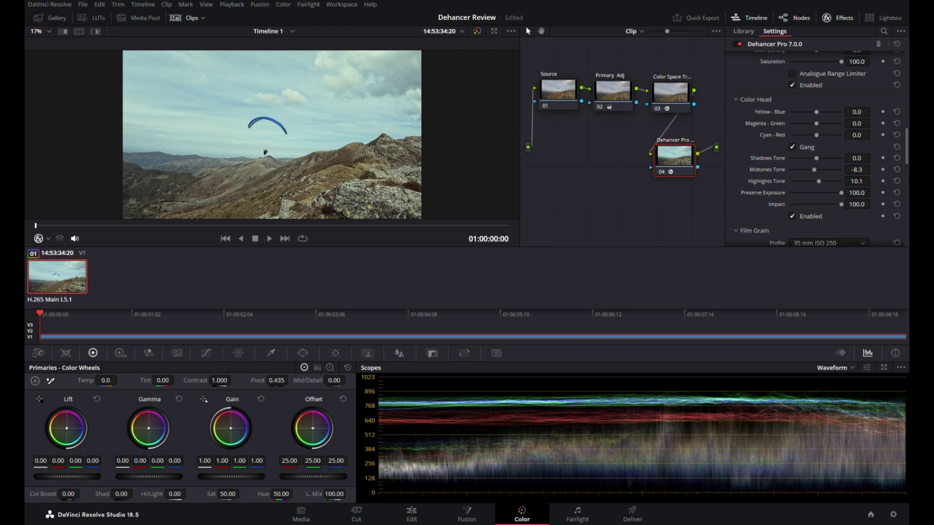
drag(905, 165, 905, 186)
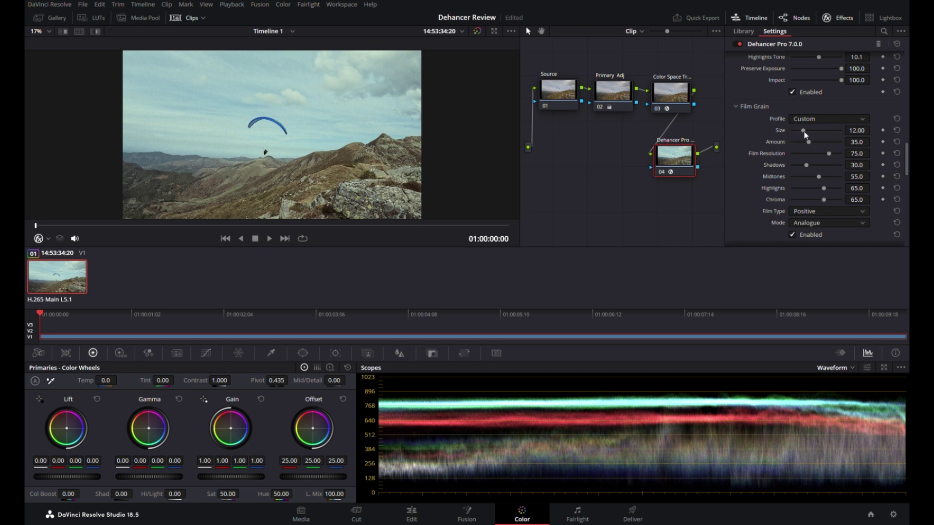
Try a smaller grain, reset Size to 12.00, then set grain Size to 10.92
drag(802, 132, 831, 146)
click(896, 130)
drag(802, 130, 799, 130)
drag(905, 162, 906, 180)
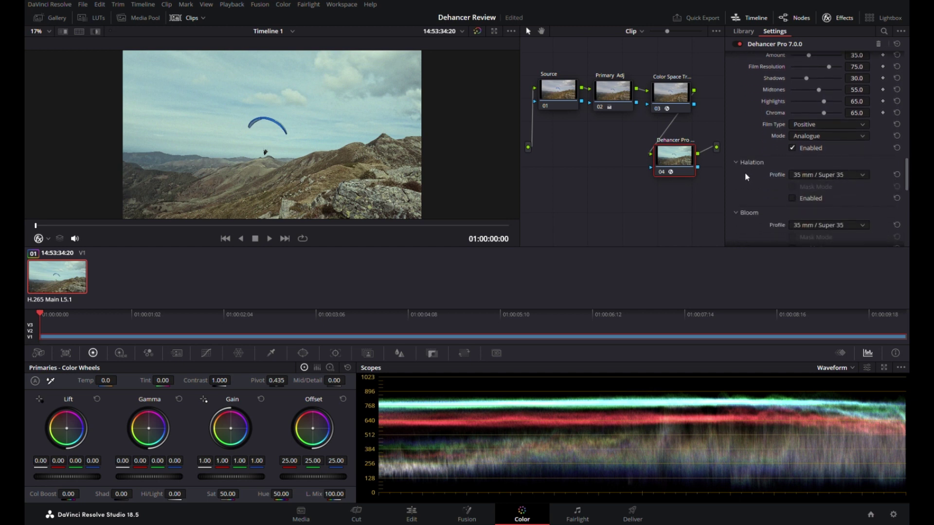
Preview Halation and switch it back off, then enable Dehancer's Bloom glow instead
scroll(907, 185, down, 2)
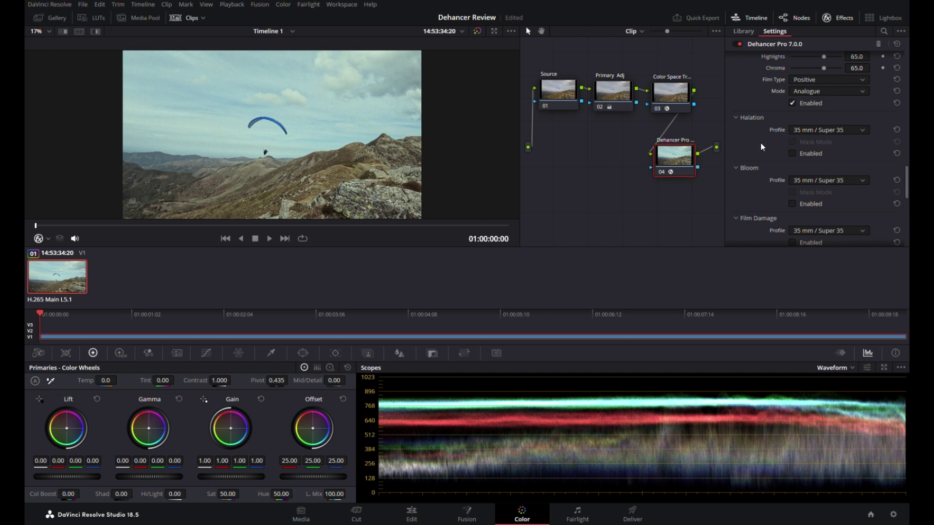
click(792, 153)
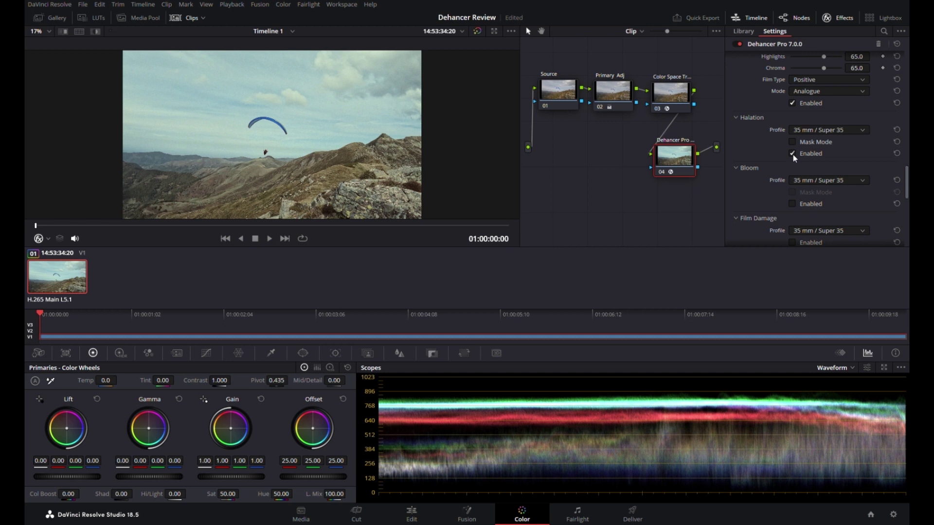
click(793, 154)
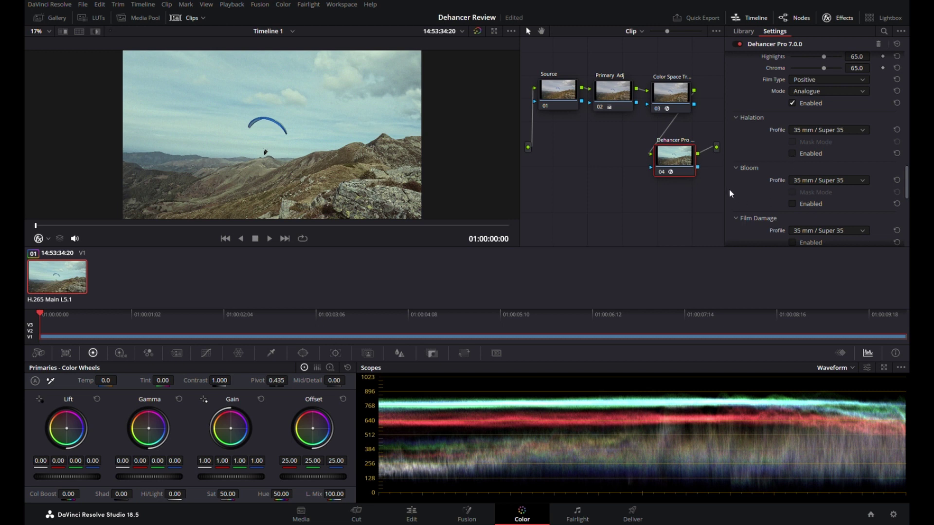
click(792, 204)
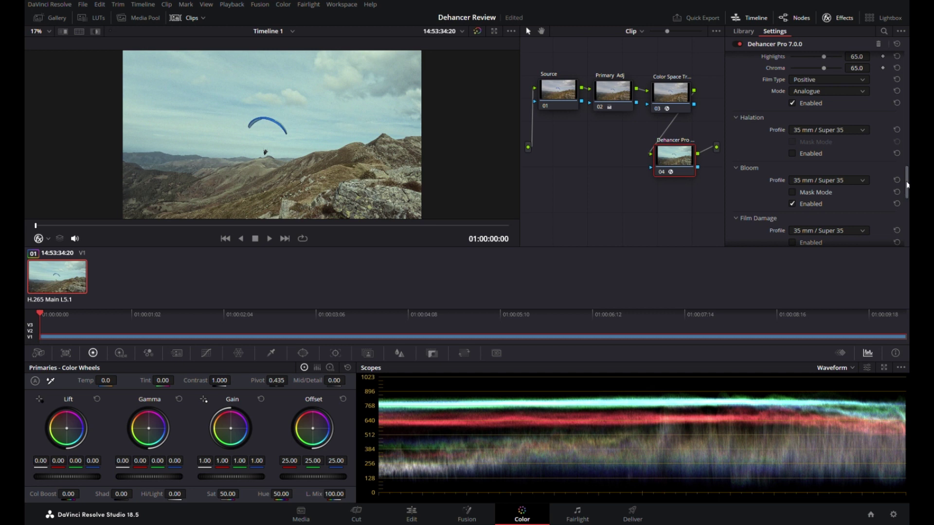
Scroll down Dehancer's settings to expand the Monitor section
scroll(907, 184, down, 6)
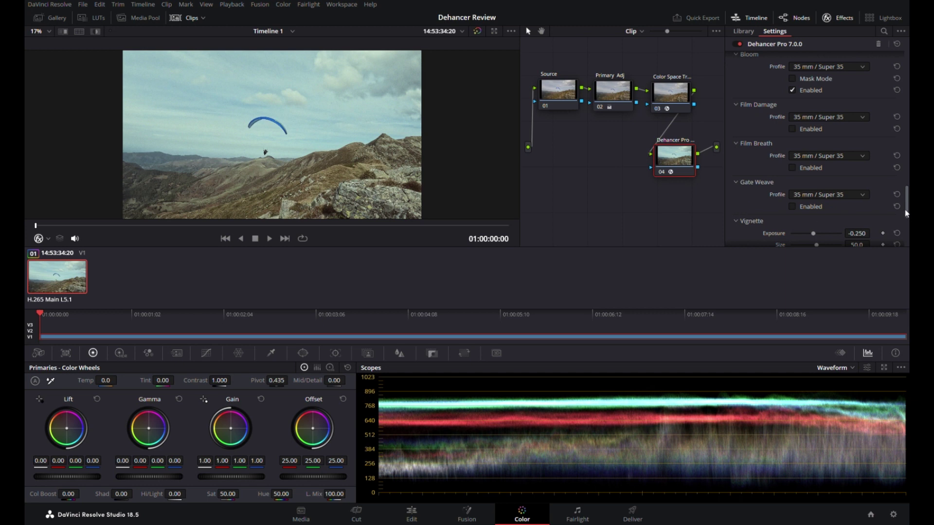
drag(906, 215, 907, 231)
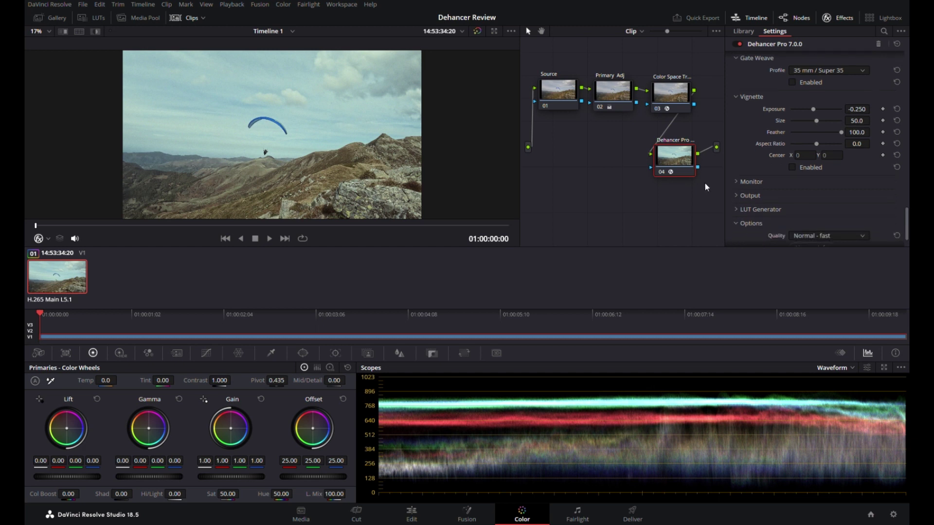
click(734, 180)
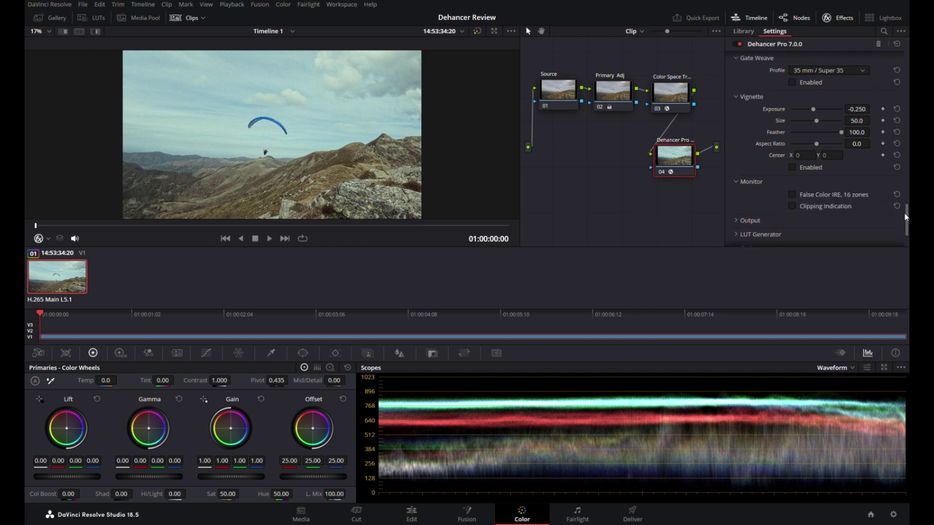
Check exposure with Clipping Indication, then leave both Clipping Indication and False Color IRE off
drag(905, 221, 906, 225)
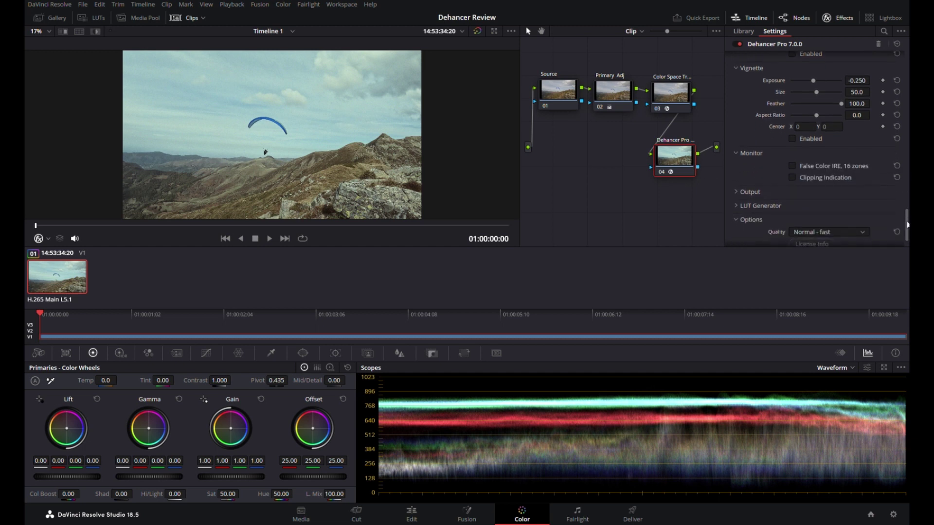
click(792, 177)
click(792, 178)
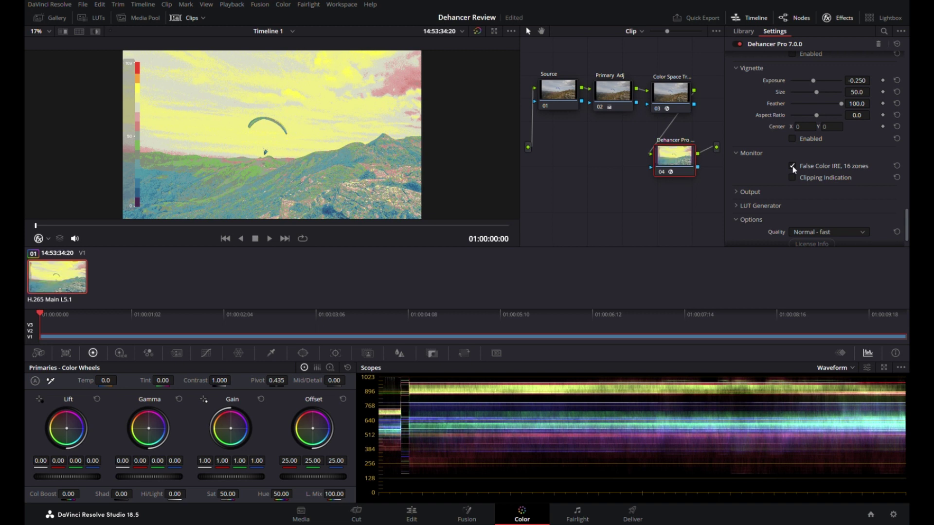
click(791, 166)
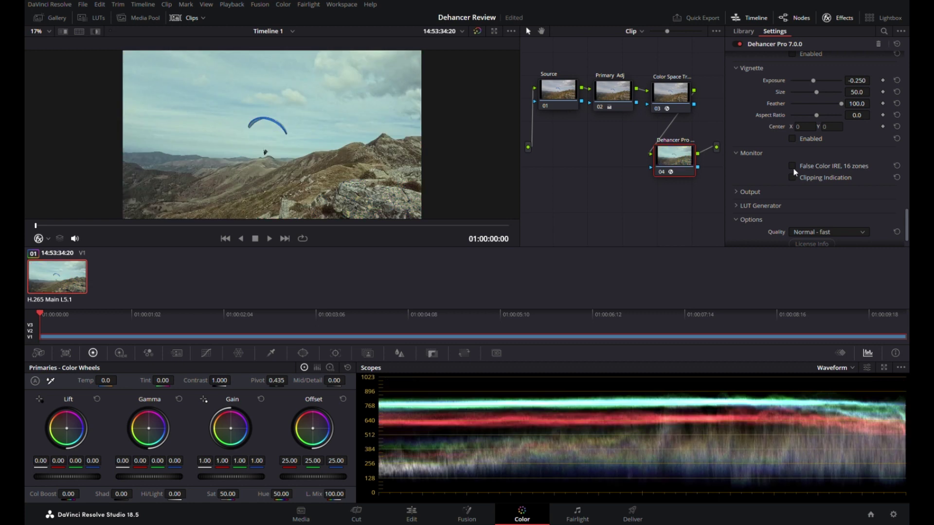
Expand Output and compare weaker Total Impact values, ending back at 100.0
click(737, 193)
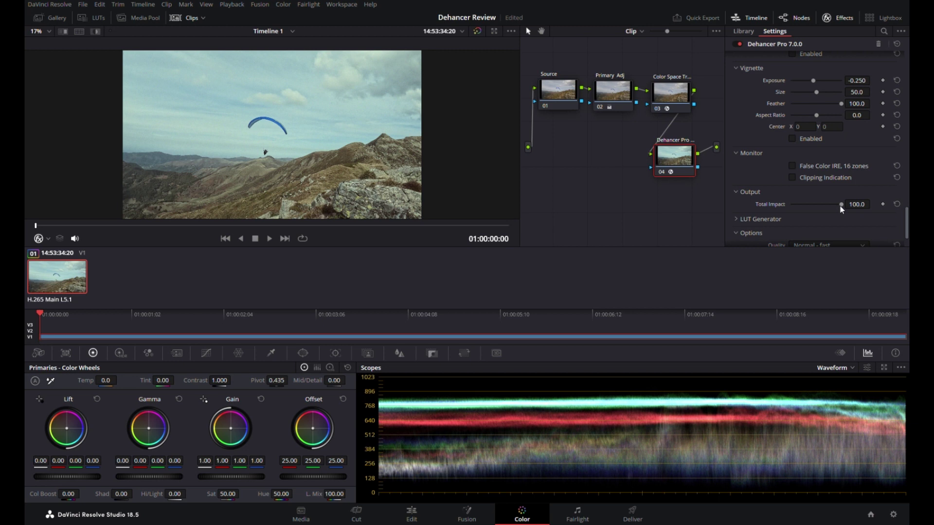
drag(841, 205, 789, 205)
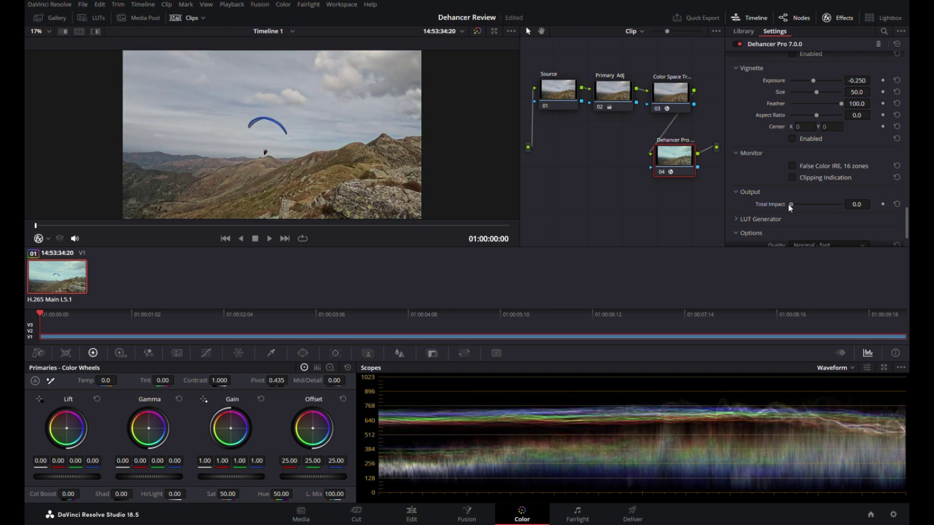
drag(789, 204, 836, 208)
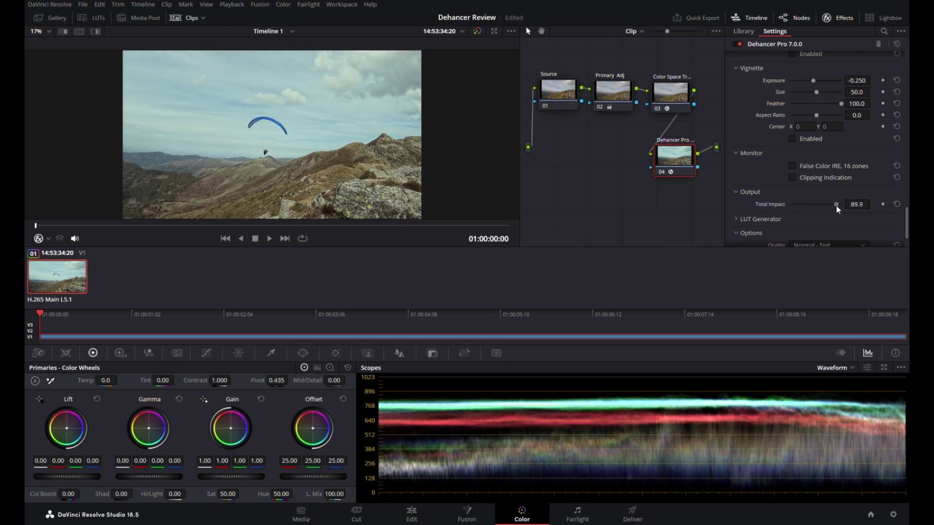
drag(836, 206, 842, 208)
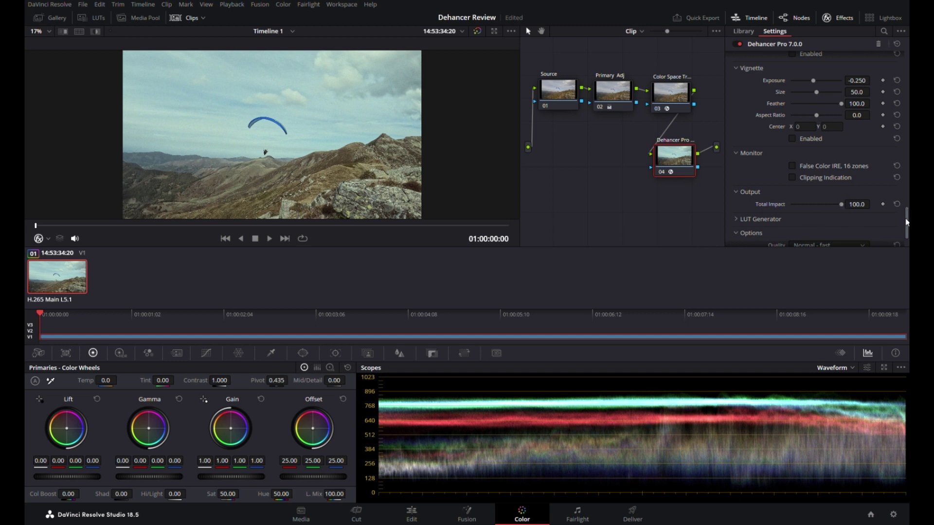
Look inside the LUT Generator options, then collapse them and scroll down to Options
scroll(906, 221, down, 2)
click(737, 190)
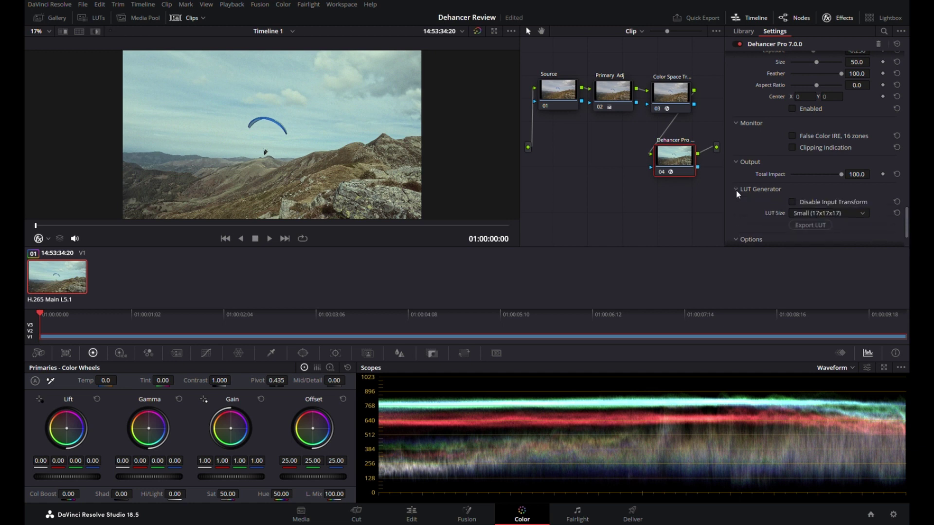
click(736, 192)
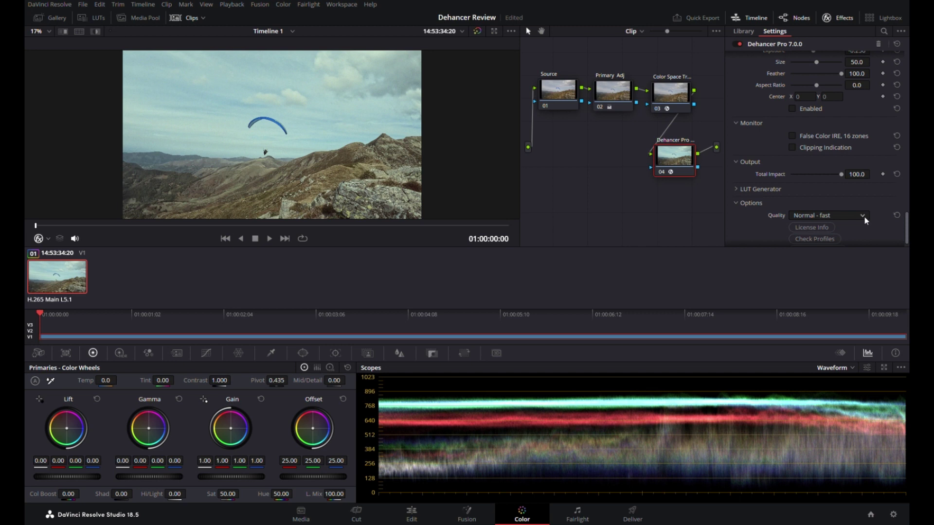
scroll(906, 233, down, 1)
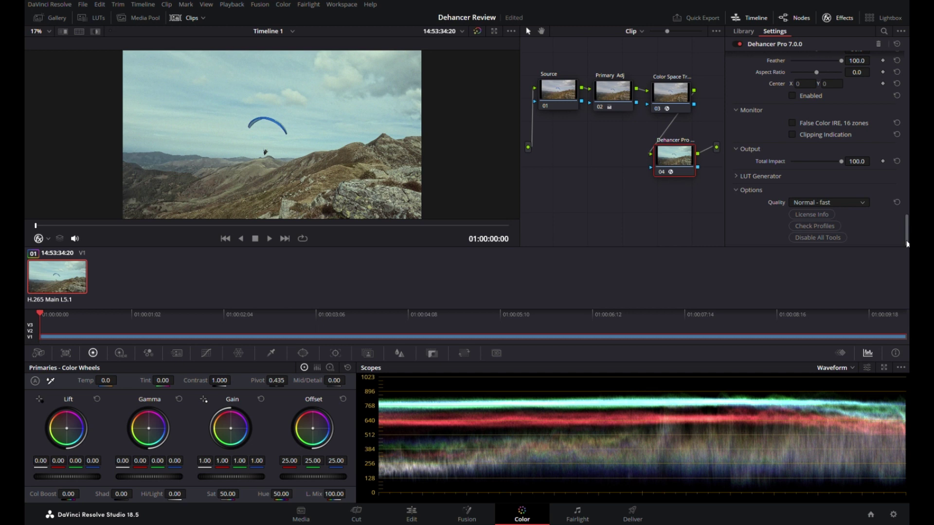
Scroll back up to the Input section showing Rec.709 source and 0.192 exposure compensation
scroll(907, 244, up, 15)
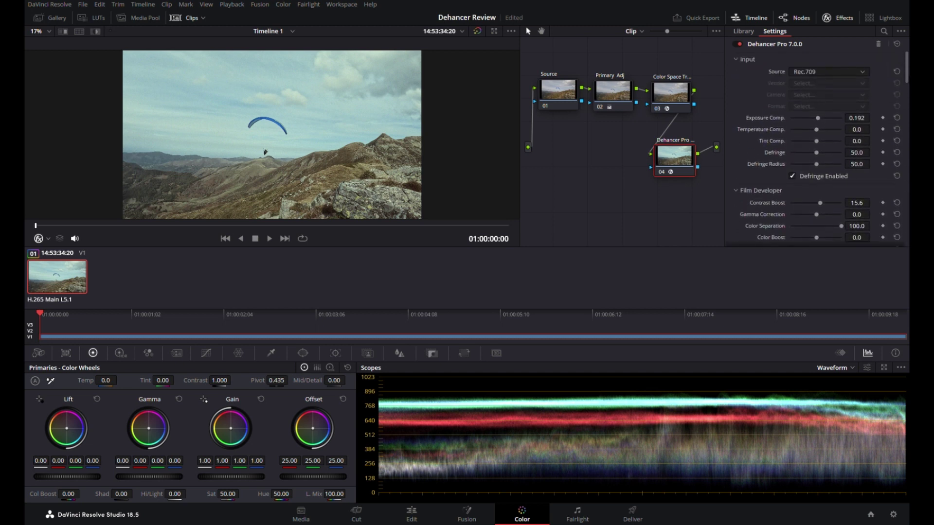